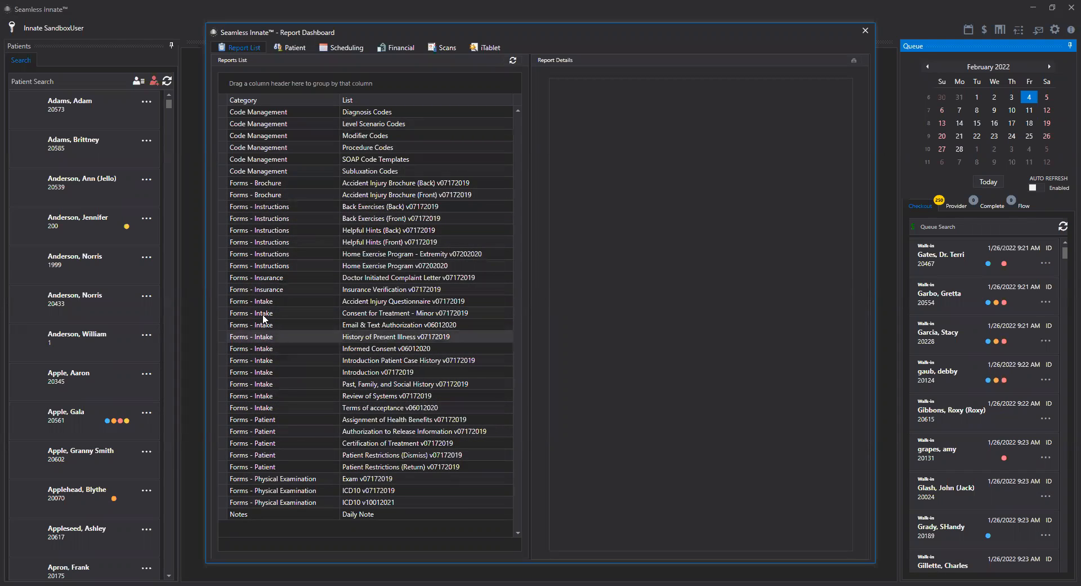
- Open the scheduling appointments report and add 02/02/2022 to its date filter alongside 02/04/2022
left_click(286, 48)
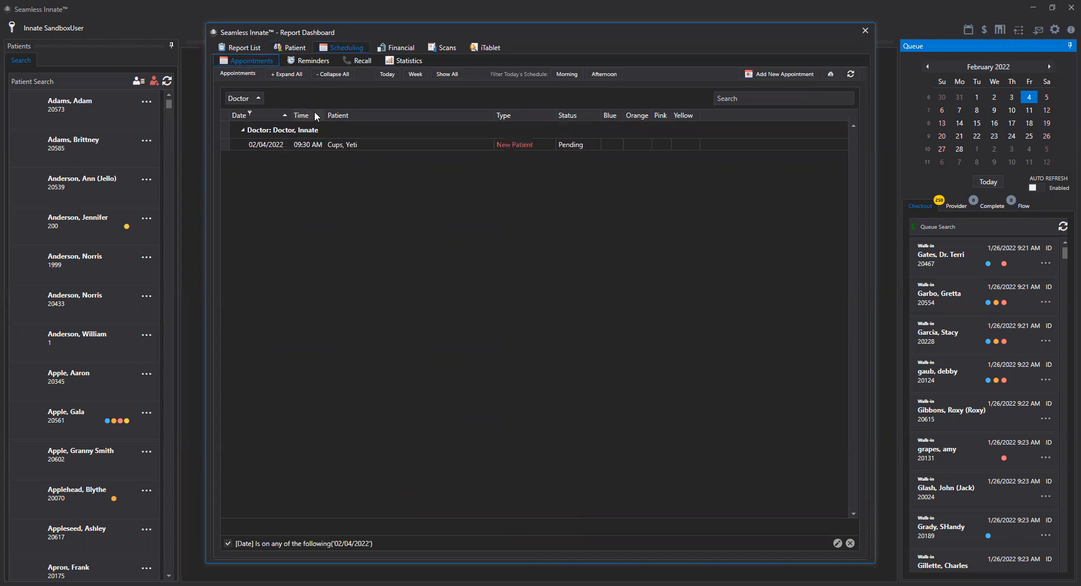
left_click(250, 114)
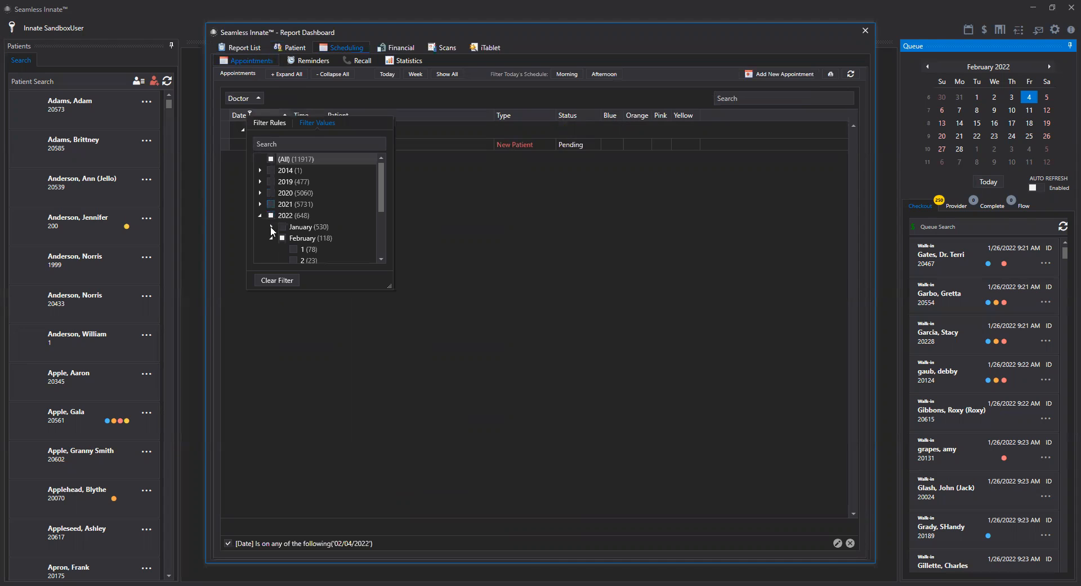
left_click(292, 258)
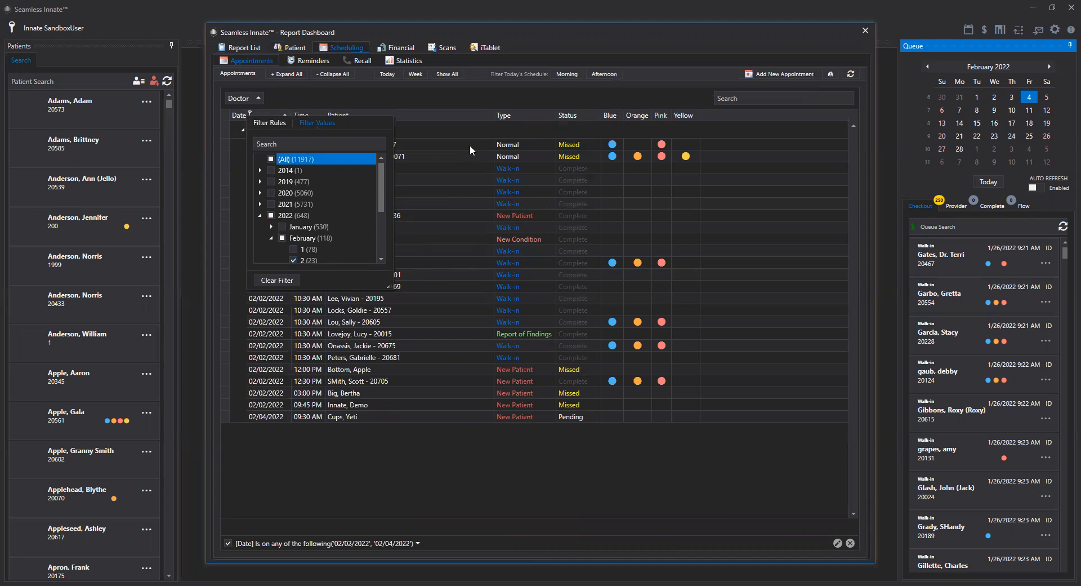
- Open the scheduling statistics and replace the February date filter with January 2022
left_click(407, 63)
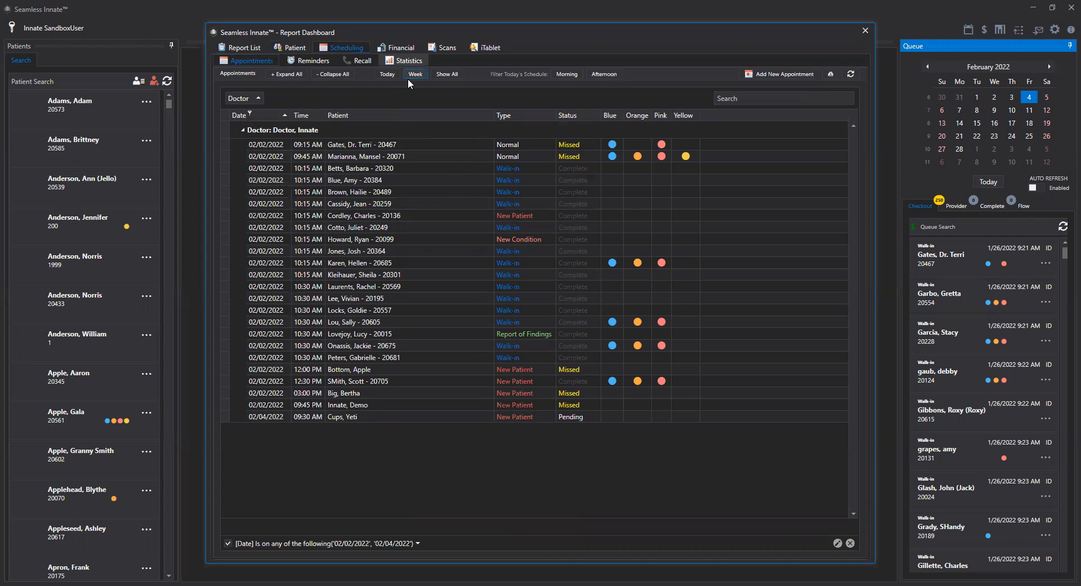
left_click(405, 63)
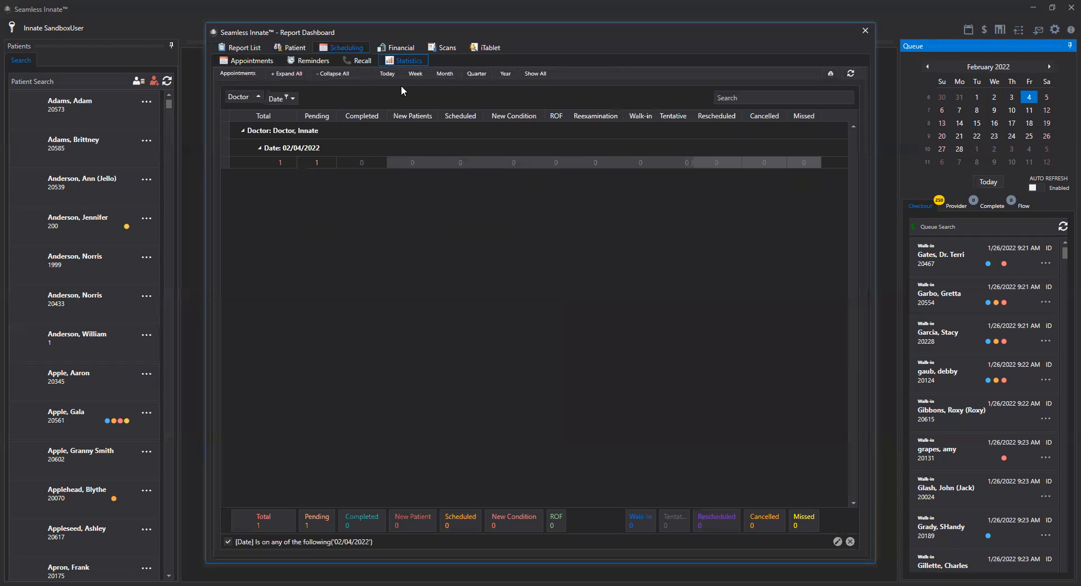
left_click(287, 98)
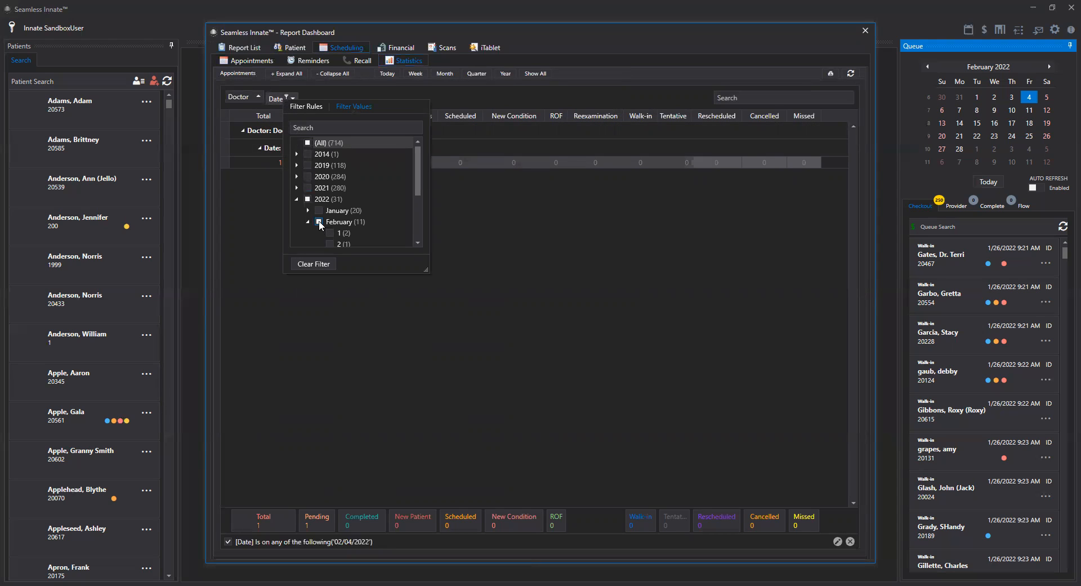
left_click(320, 222)
left_click(319, 223)
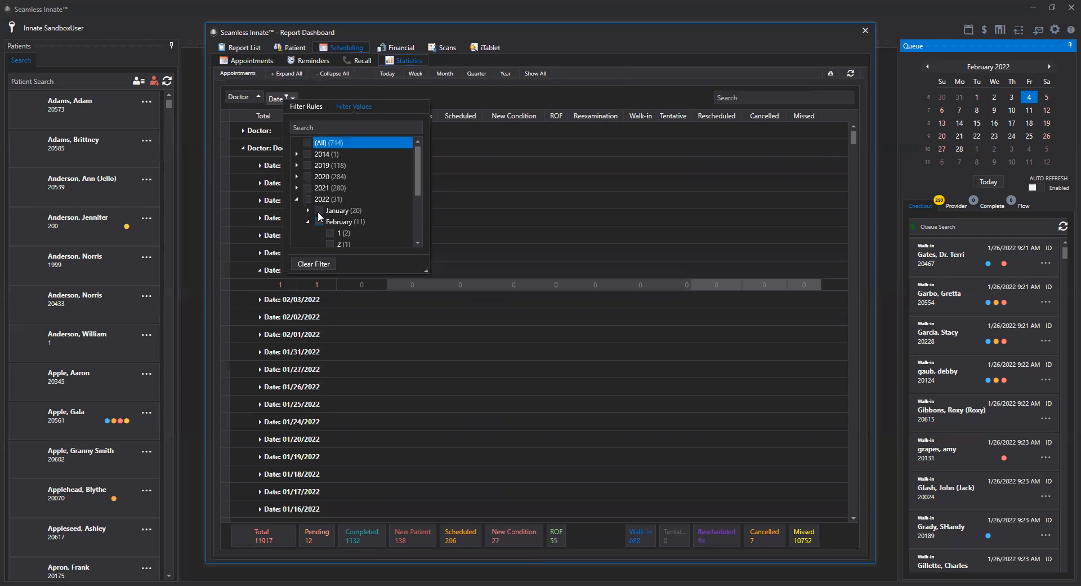
left_click(319, 211)
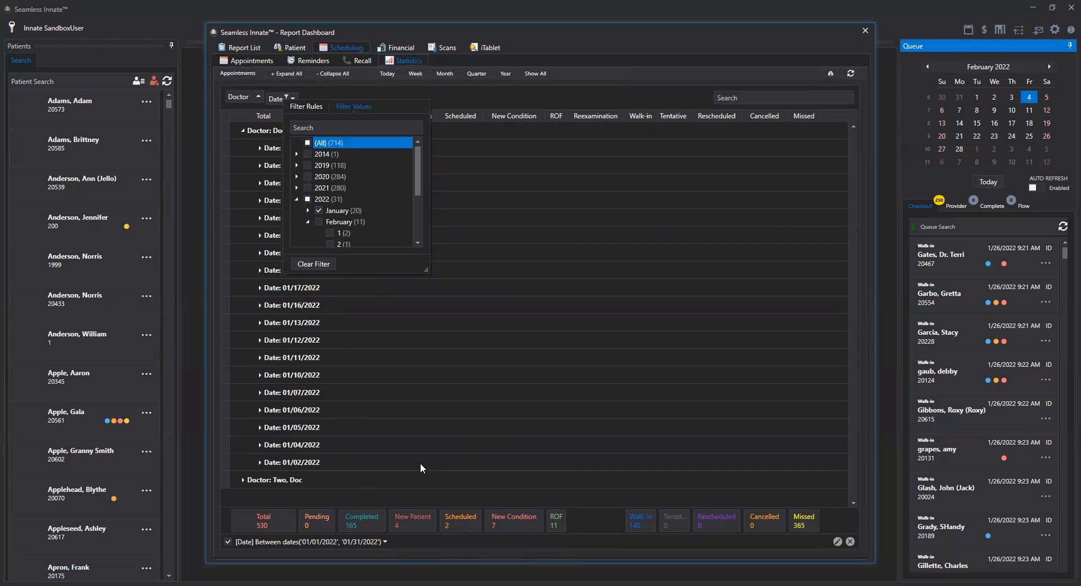
- Change the scheduling statistics' date filter to January 2021 only
left_click(320, 210)
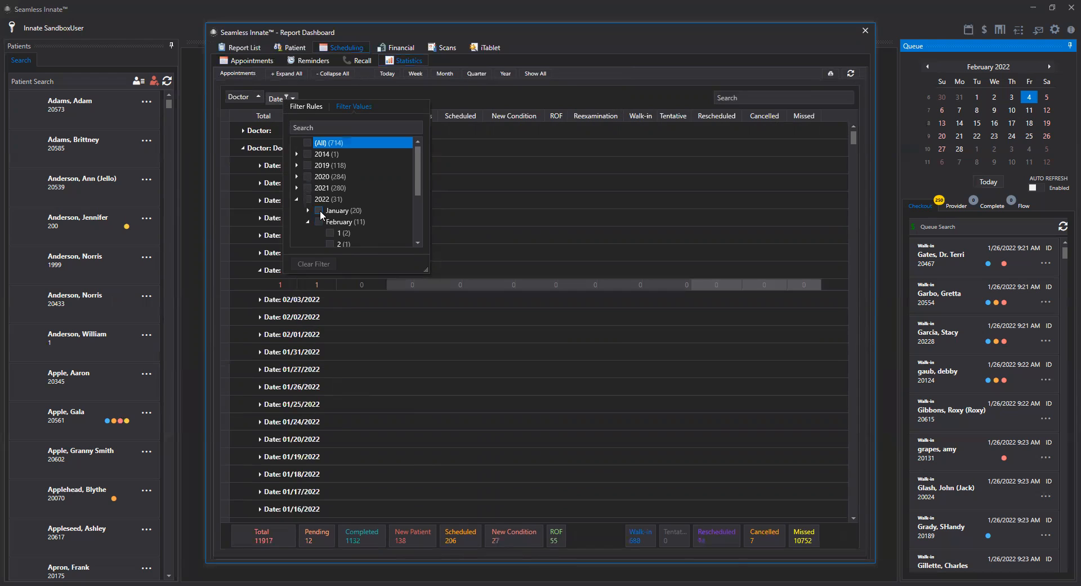
left_click(296, 188)
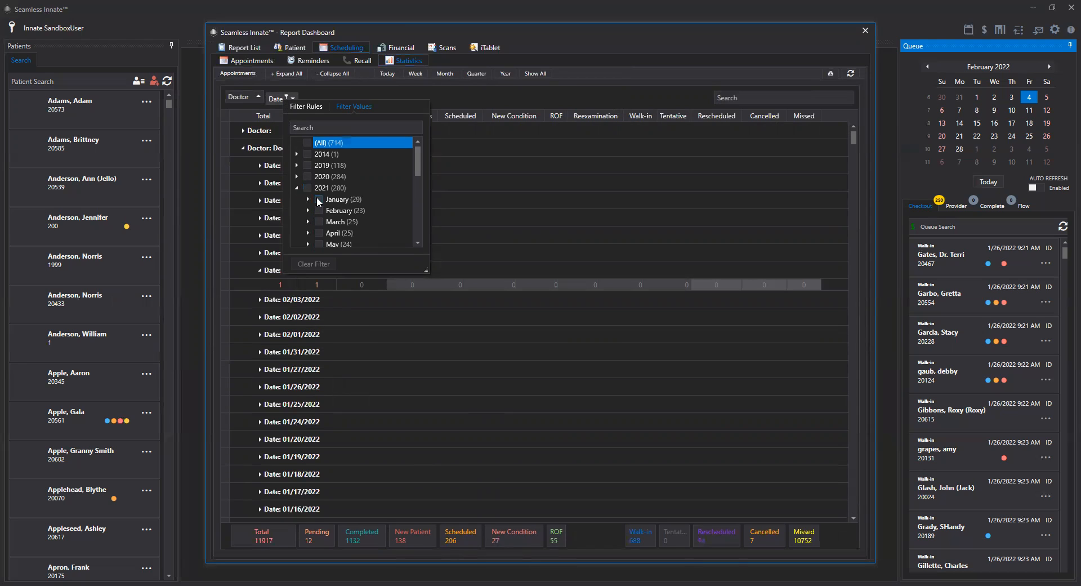
left_click(319, 199)
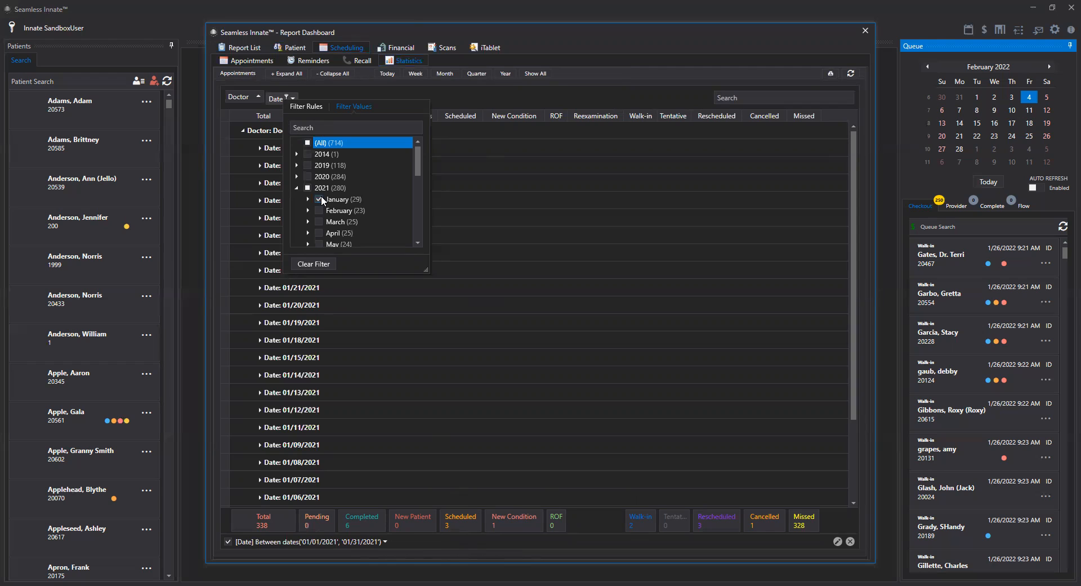
left_click(393, 45)
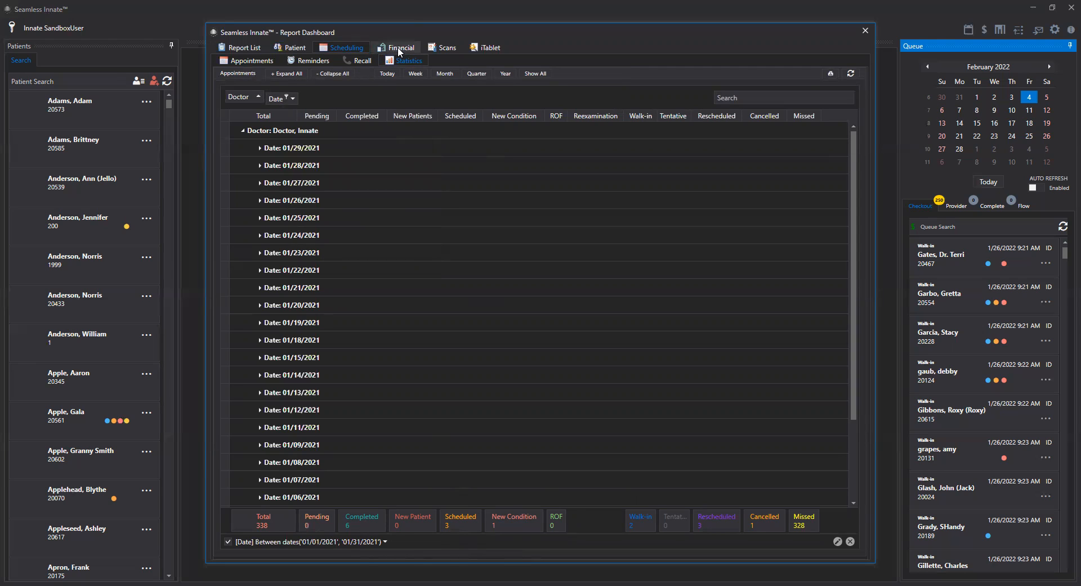
- Open the financial statistics and filter their dates to the whole of 2021
left_click(398, 47)
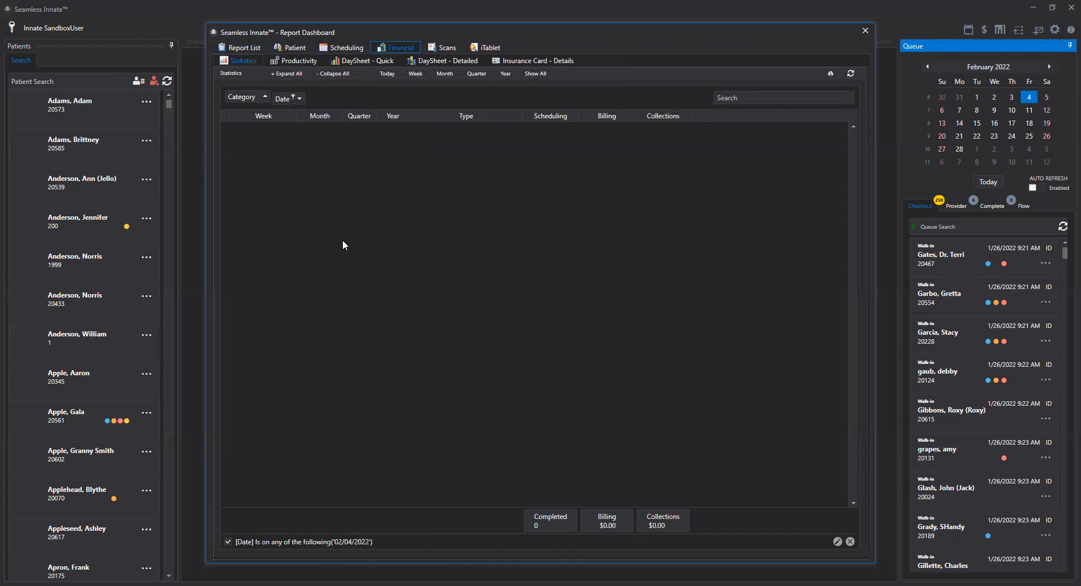
left_click(294, 99)
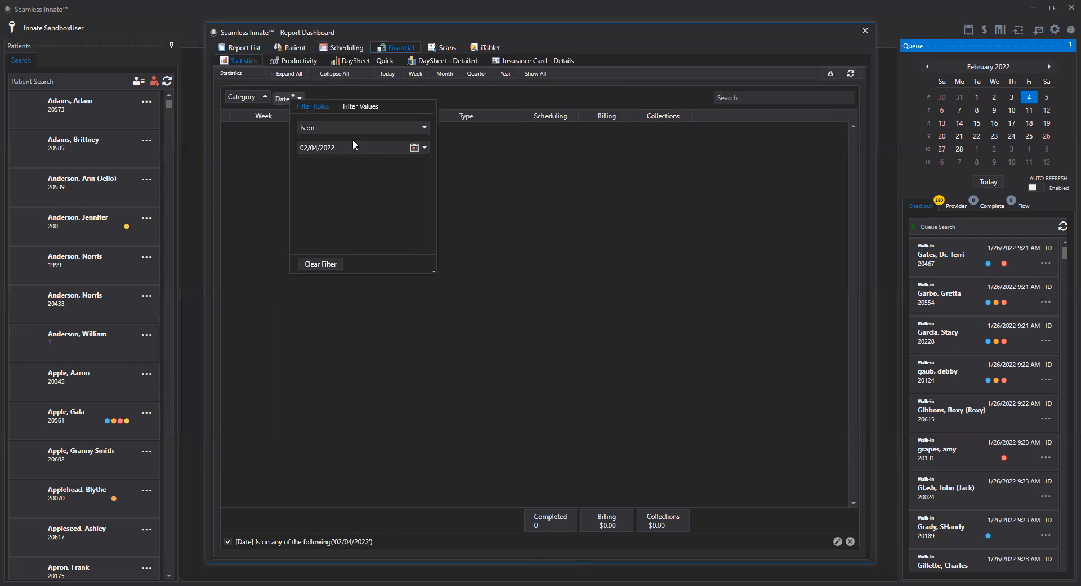
left_click(360, 106)
left_click(303, 187)
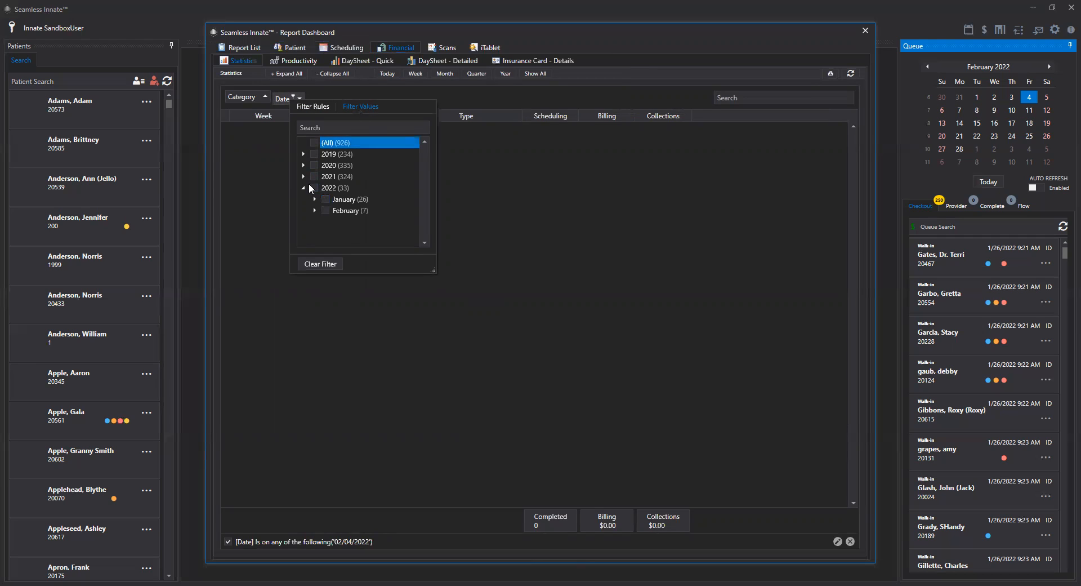
left_click(315, 176)
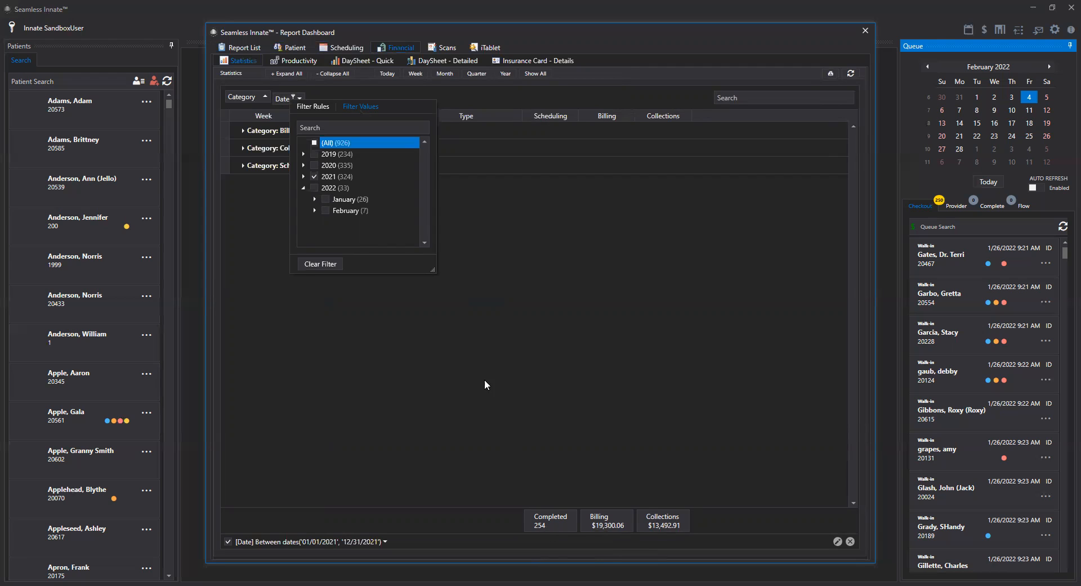
- Exclude January and February 2021 from the financial date filter, and include both months again
left_click(302, 176)
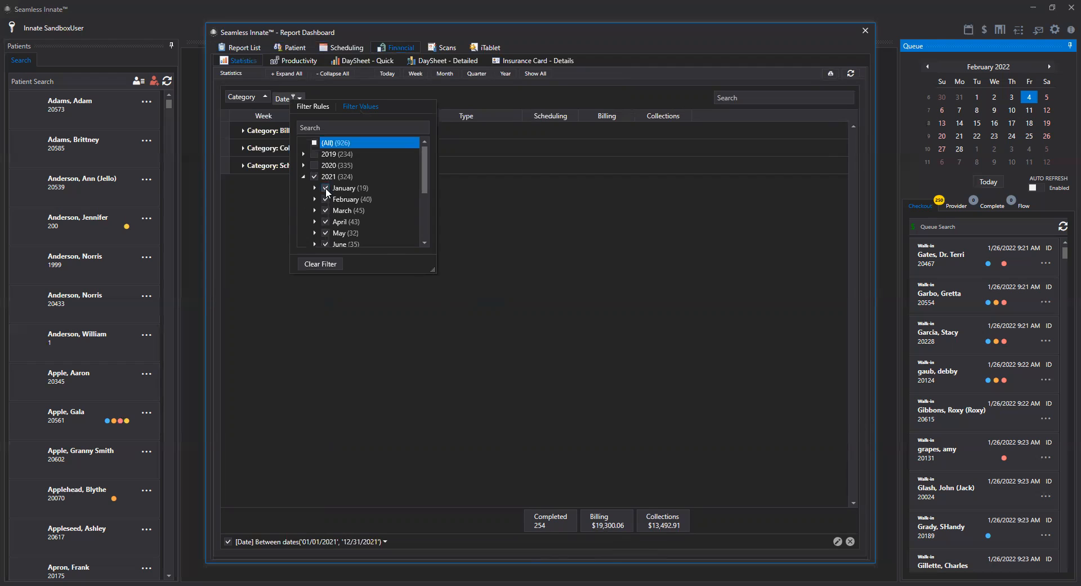
left_click(326, 188)
left_click(326, 199)
left_click(327, 188)
left_click(325, 199)
left_click(493, 227)
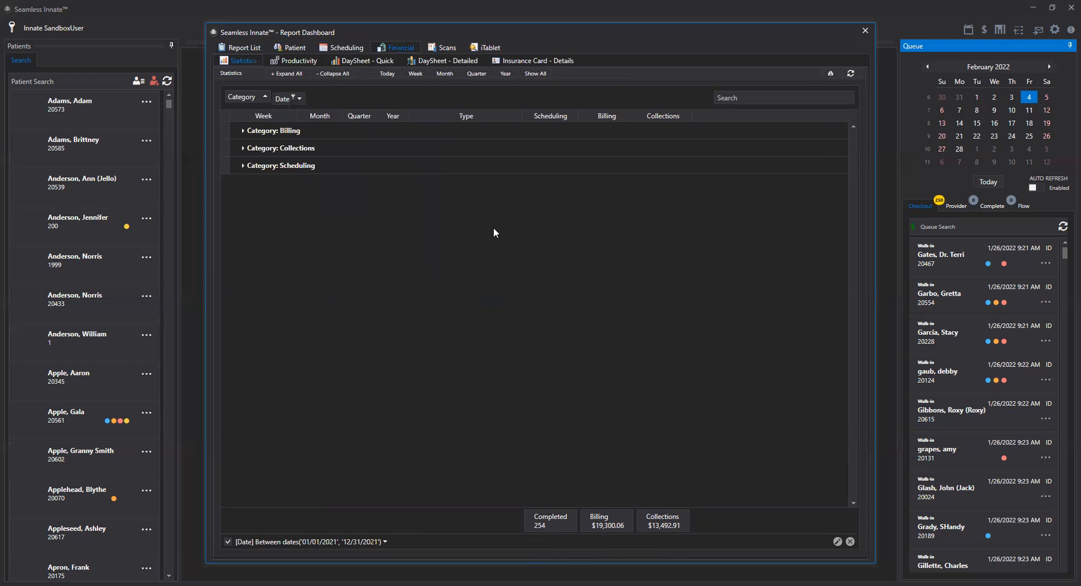
- Filter the financial statistics by type to Cash - Other and Cash - Patient
left_click(473, 110)
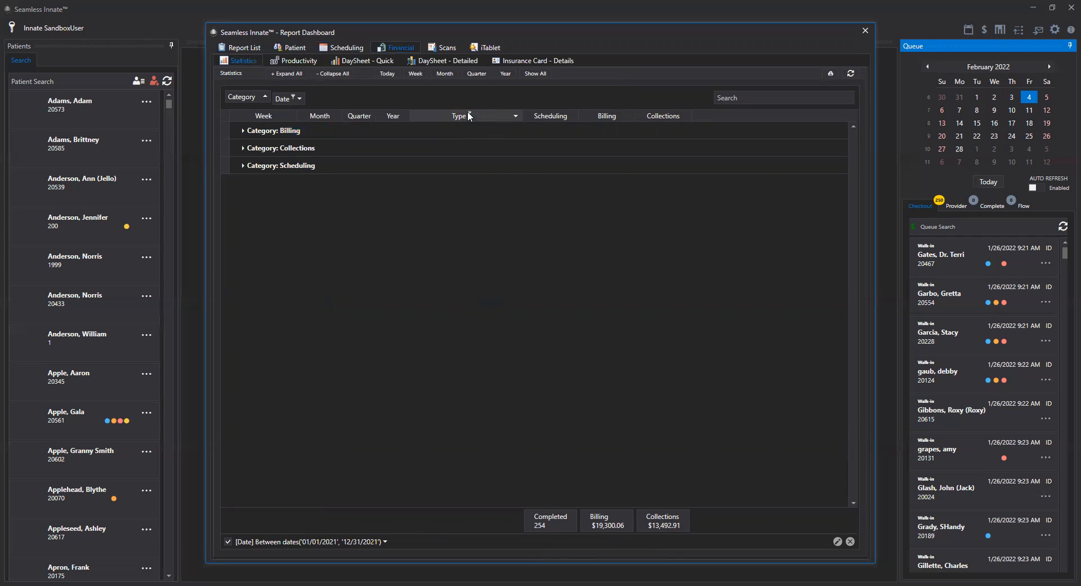
left_click(469, 114)
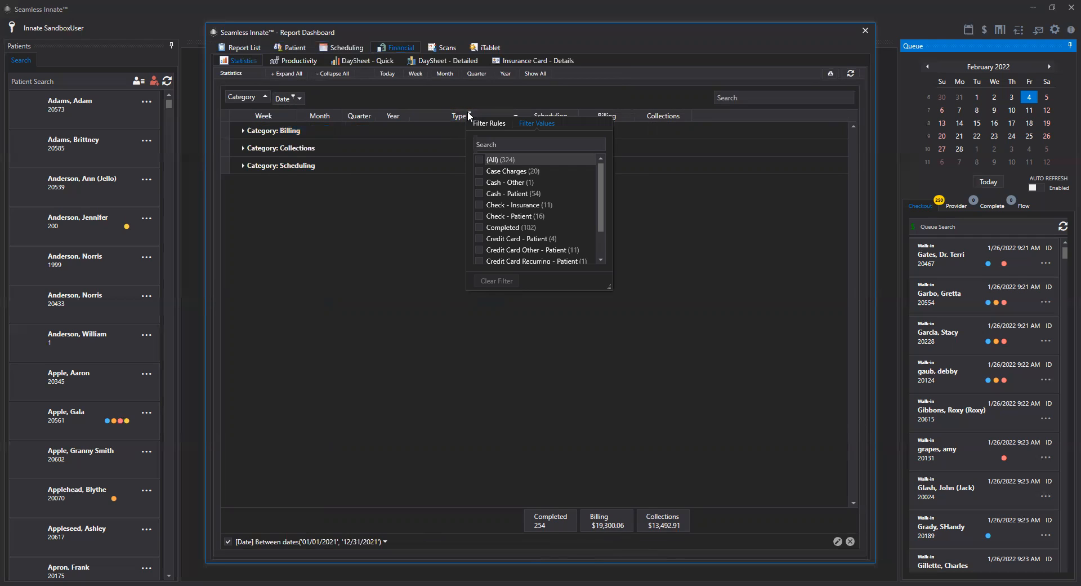
left_click(479, 183)
left_click(479, 193)
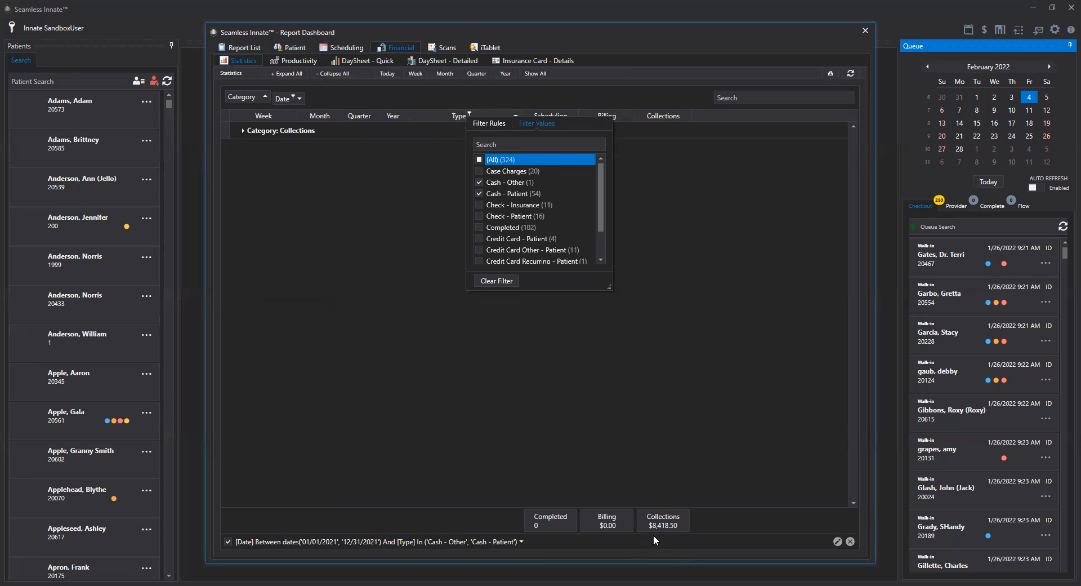
- Remove Cash - Other and Cash - Patient from the type filter, and select both again
left_click(480, 183)
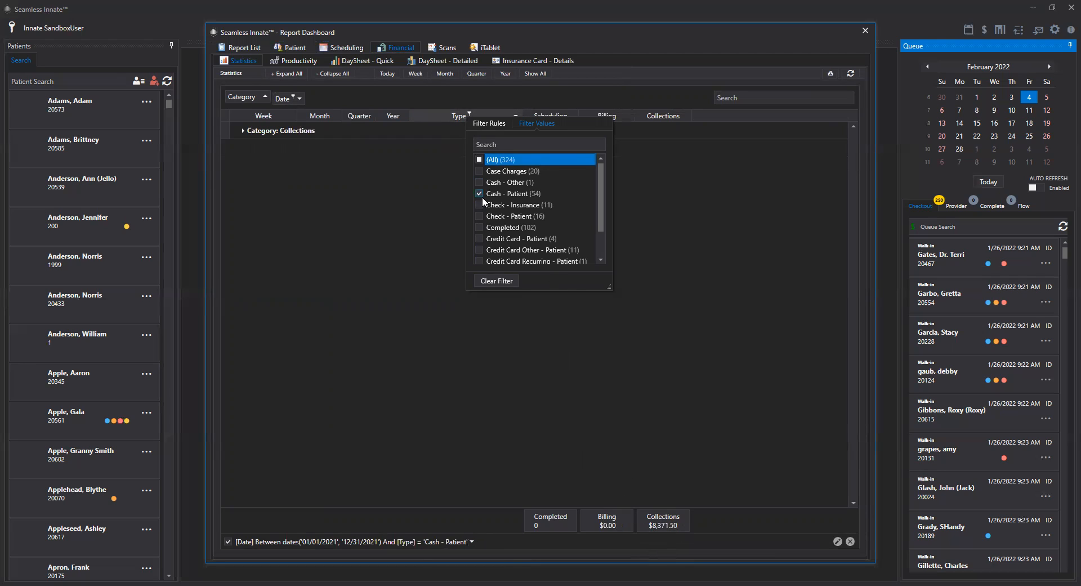
left_click(479, 193)
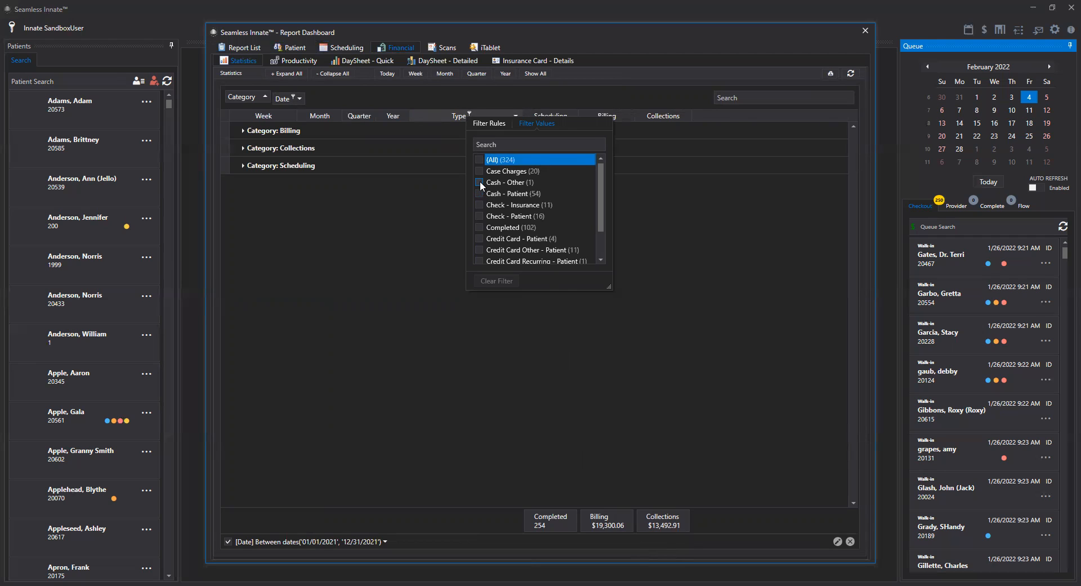
left_click(479, 182)
left_click(480, 193)
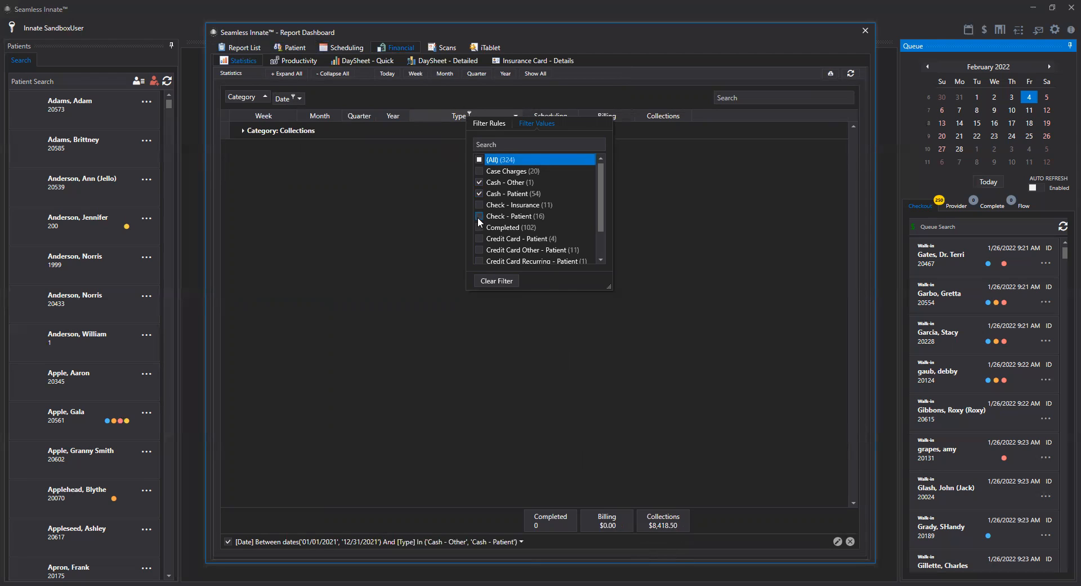
- Add Check - Patient, Credit Card - Patient, Credit Card Other - Patient, Credit Card Recurring - Patient and EFT - Patient to the type filter
left_click(479, 217)
scroll(497, 230, "down", 1)
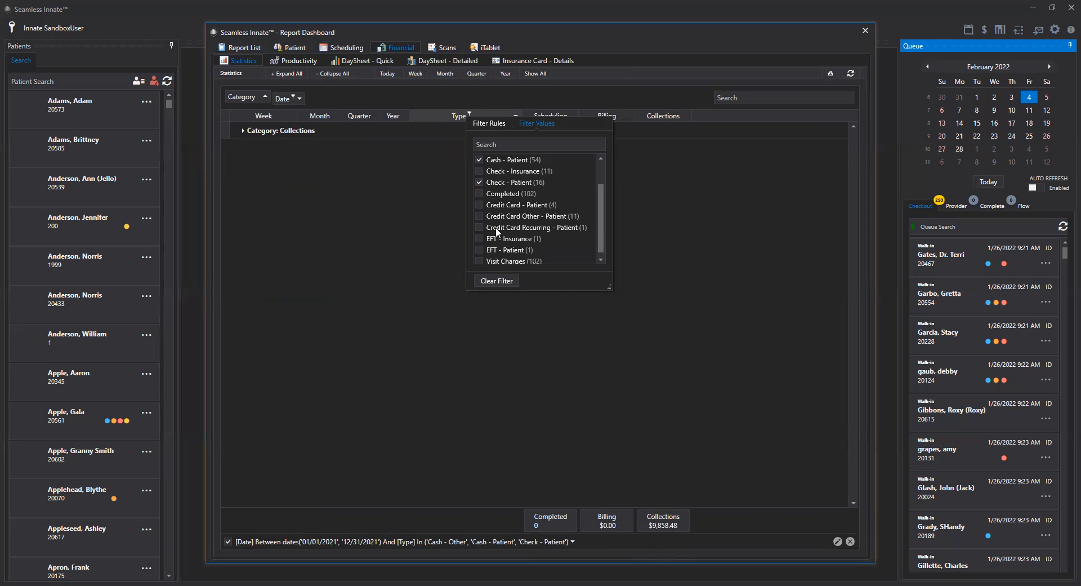
left_click(478, 205)
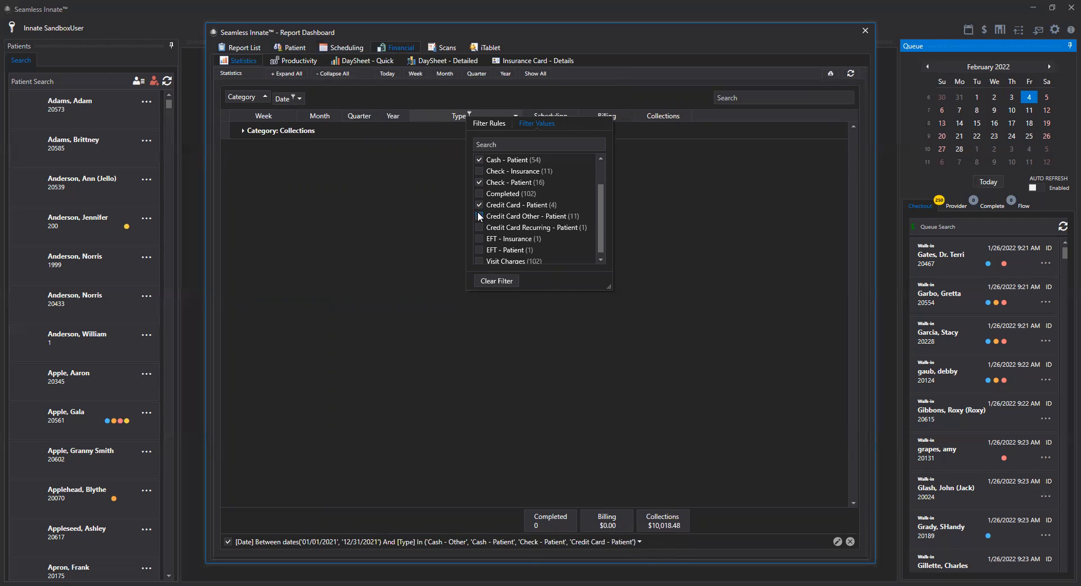
left_click(478, 216)
left_click(479, 227)
scroll(516, 222, "down", 1)
left_click(479, 247)
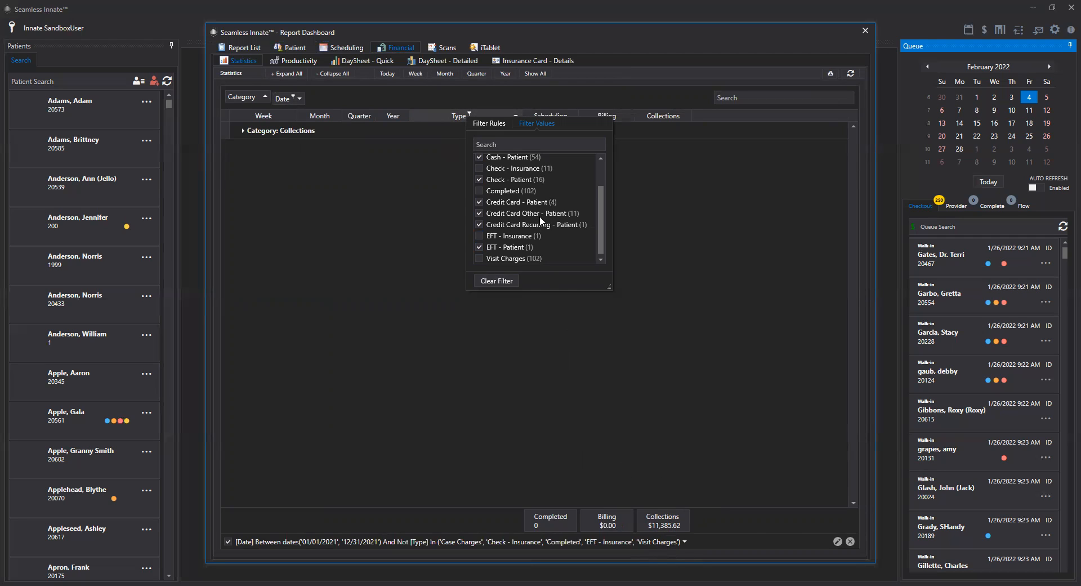
- Reset the type filter and limit it to Check - Insurance and EFT - Insurance
scroll(535, 209, "up", 2)
left_click(479, 160)
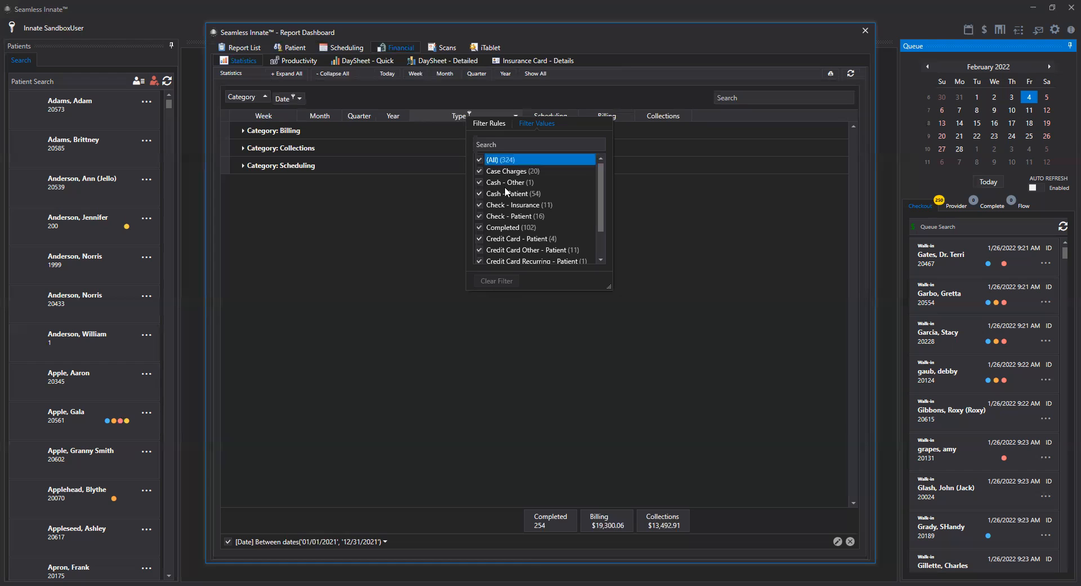
left_click(477, 204)
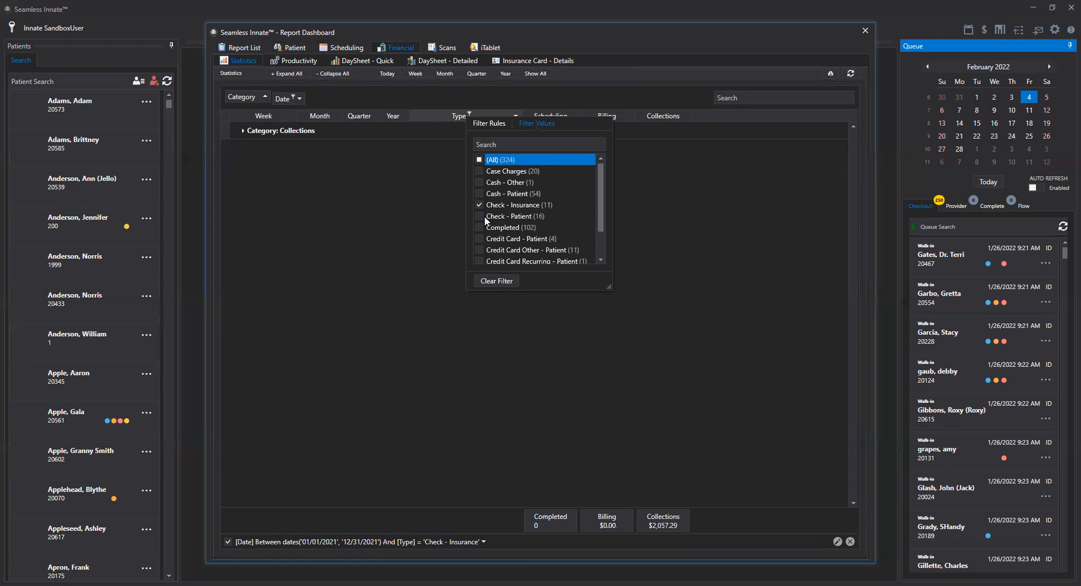
scroll(484, 215, "down", 1)
left_click(479, 238)
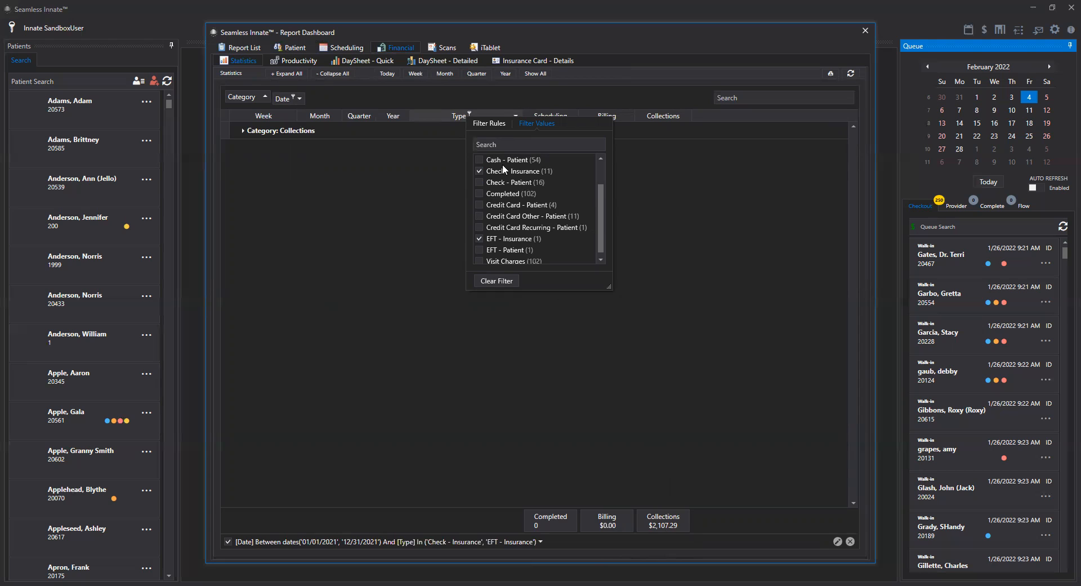
- Open the Scans section of the report dashboard and select a patient from its list
left_click(440, 46)
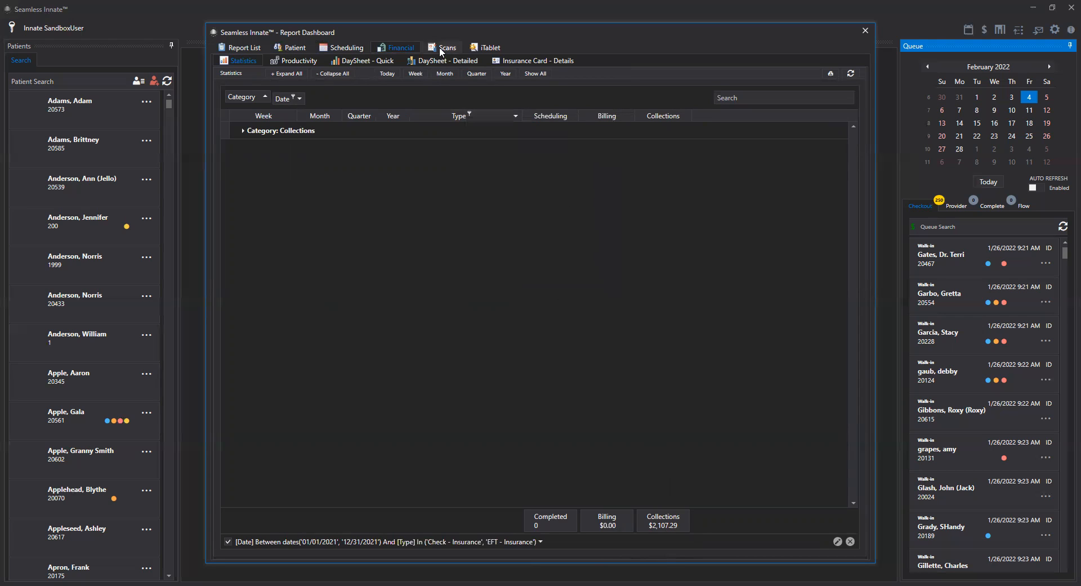
left_click(440, 50)
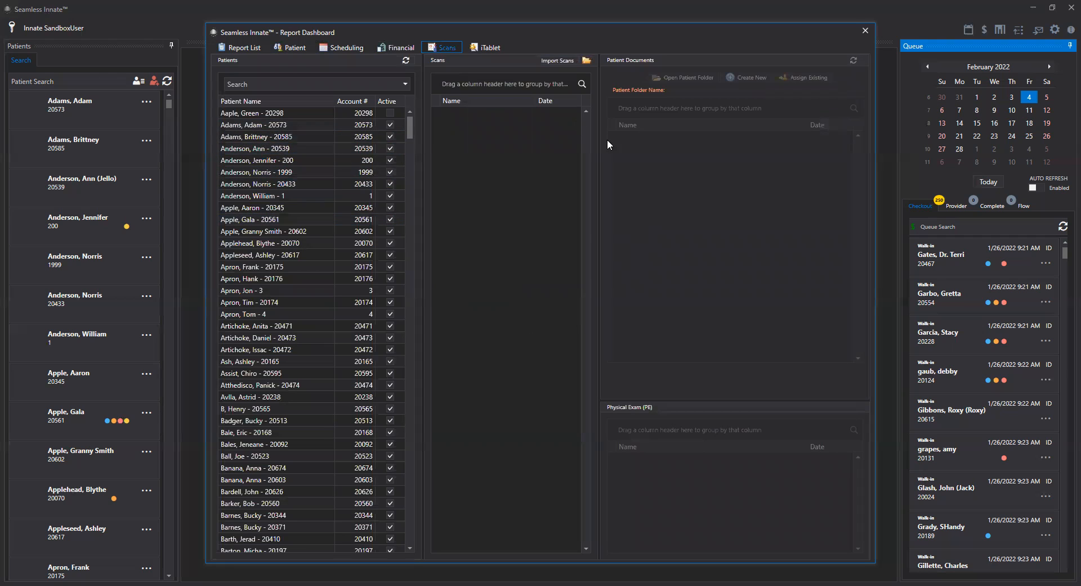
left_click(337, 163)
- View the summary of the last completed 01/05/2022 intake in the iTablet list, and browse the iTablet history
left_click(486, 48)
scroll(375, 201, "down", 5)
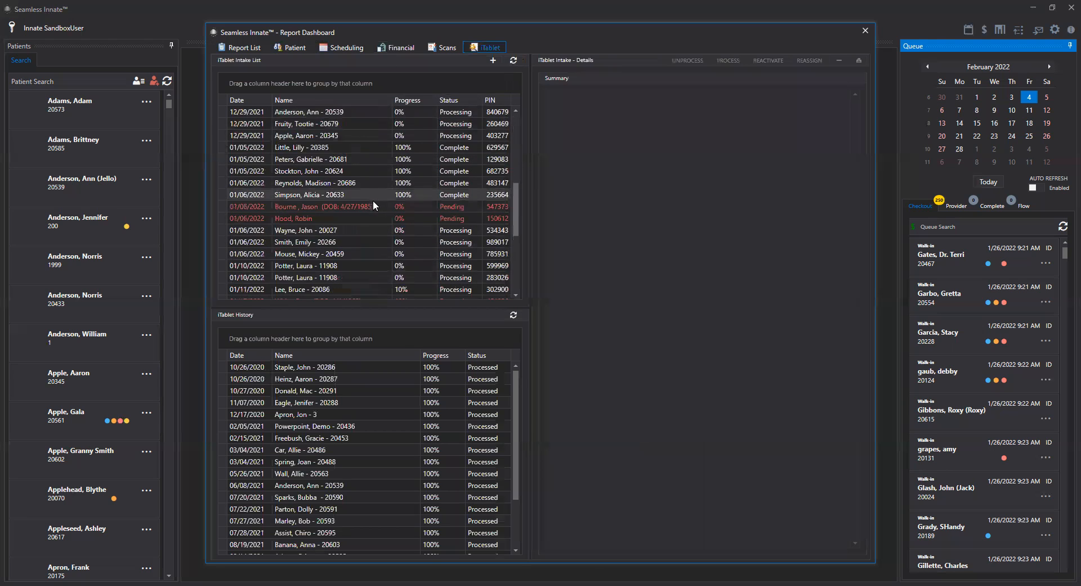
left_click(333, 175)
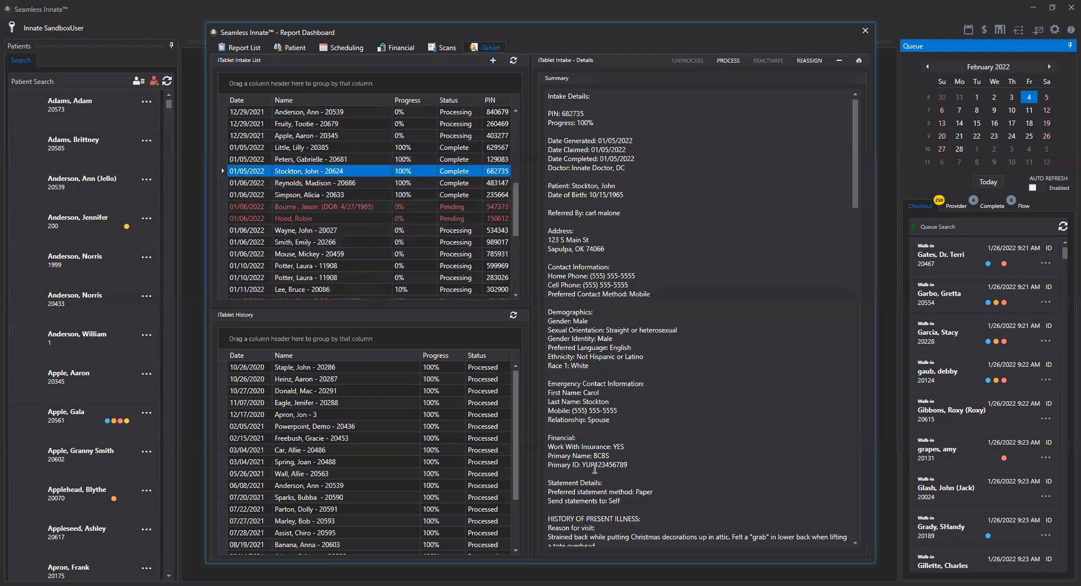
scroll(442, 411, "down", 2)
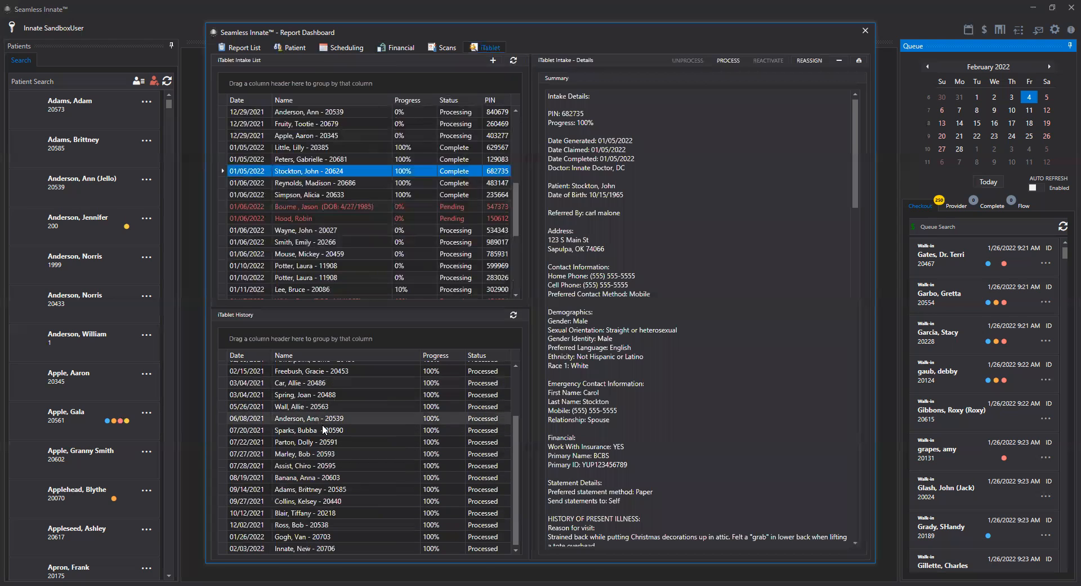
- View the summary of the 02/03/2022 processed intake in the iTablet history, and close the report dashboard
left_click(311, 550)
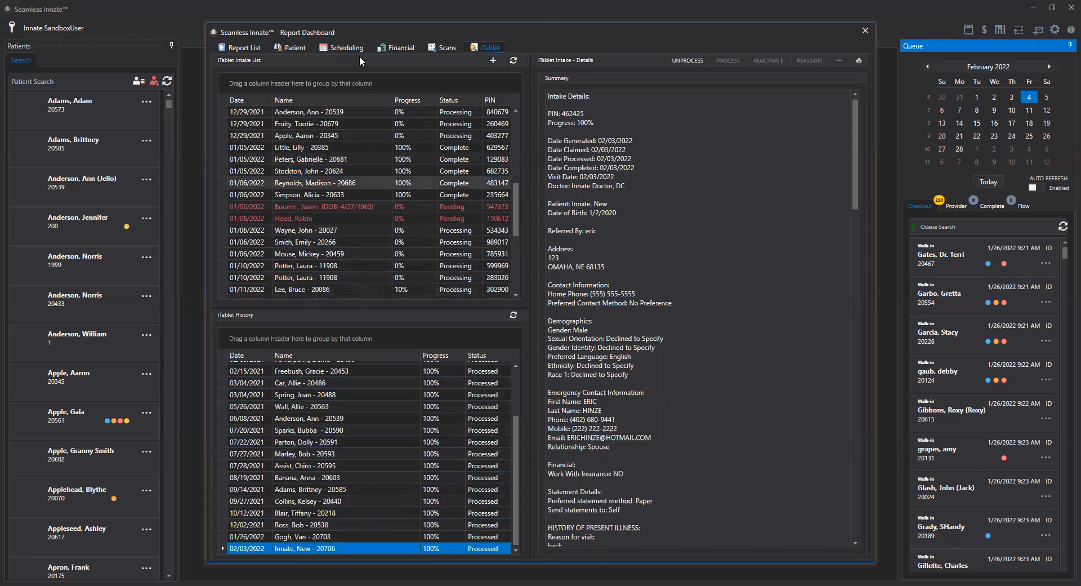
left_click(866, 32)
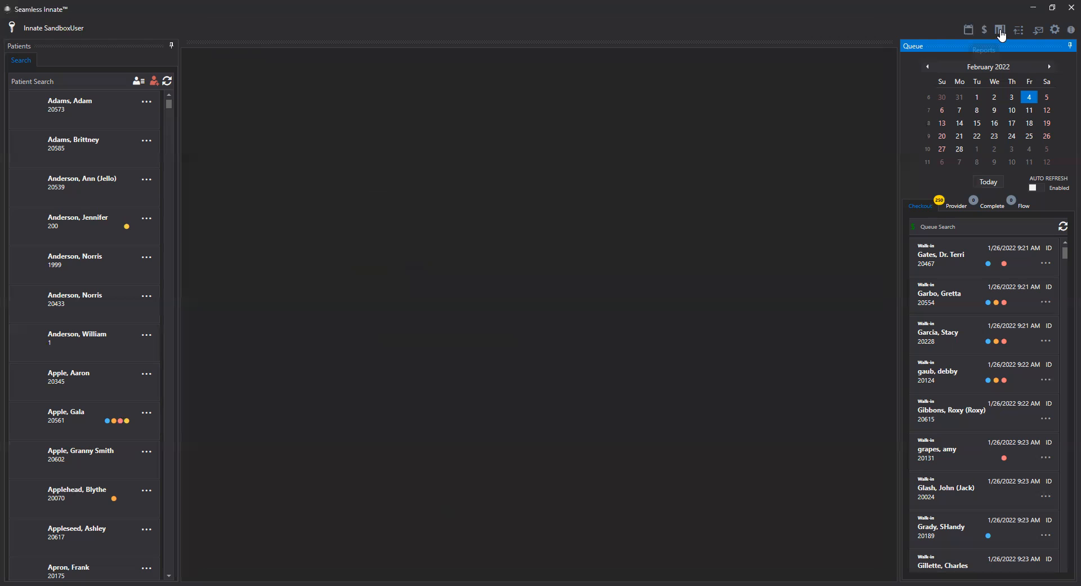
- Show all payments in the payment dashboard's journal and sort them by payment method
left_click(984, 32)
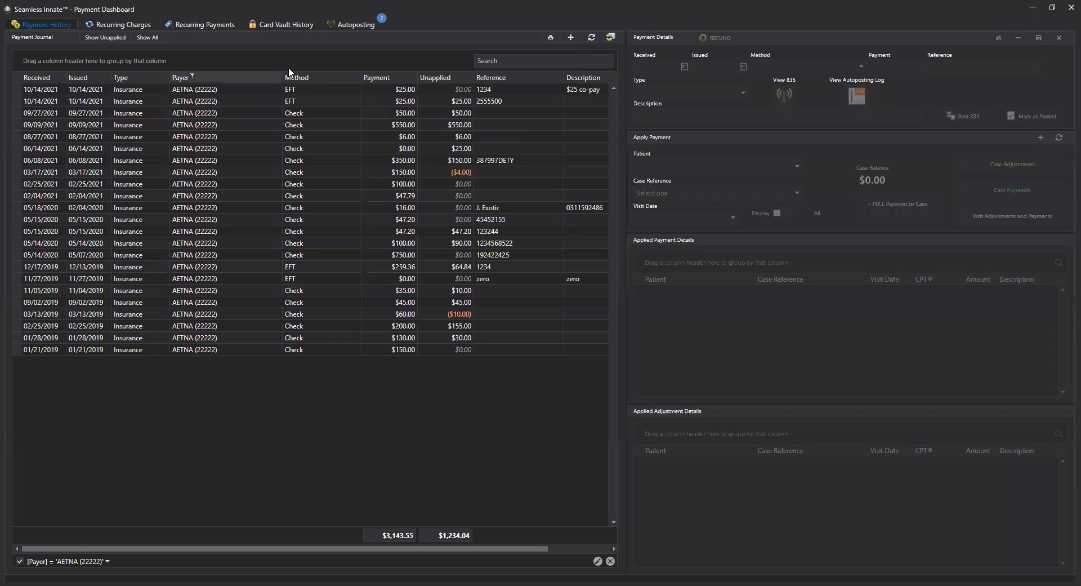
left_click(146, 37)
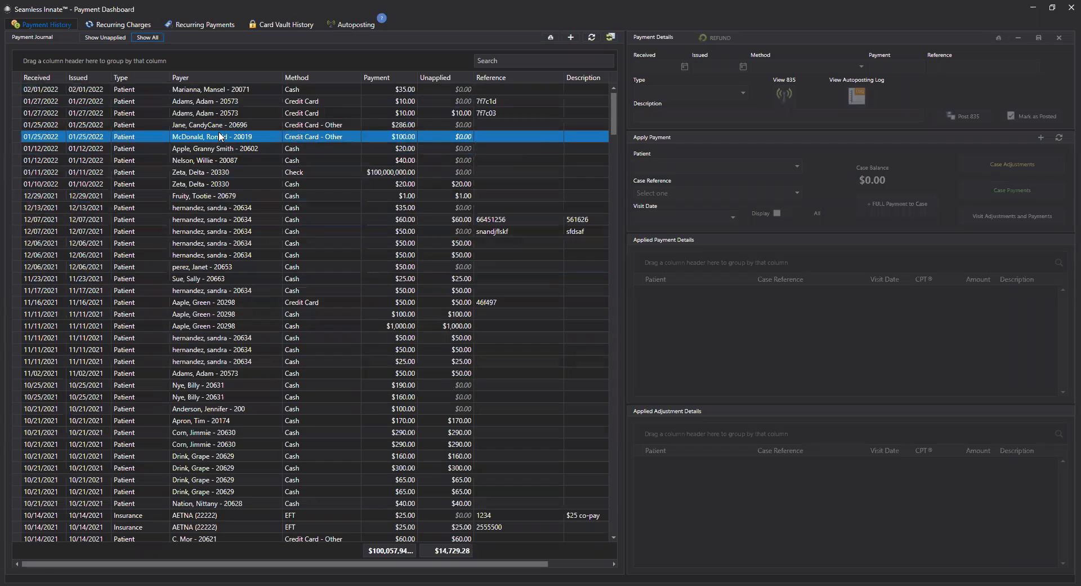
left_click(312, 72)
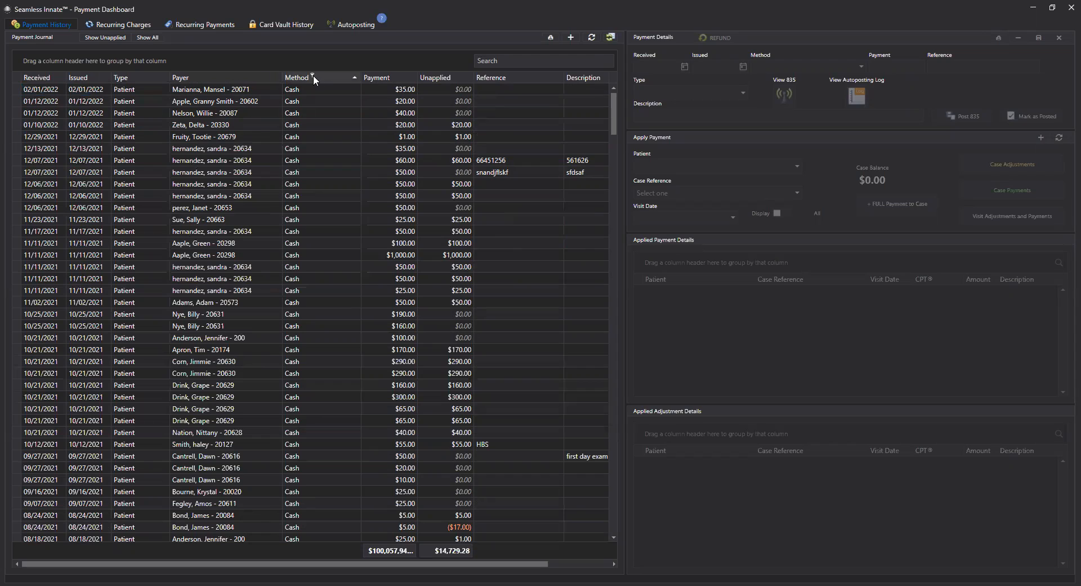
- Filter the payment journal to the payer AETNA (22222), and close the payment dashboard
left_click(192, 73)
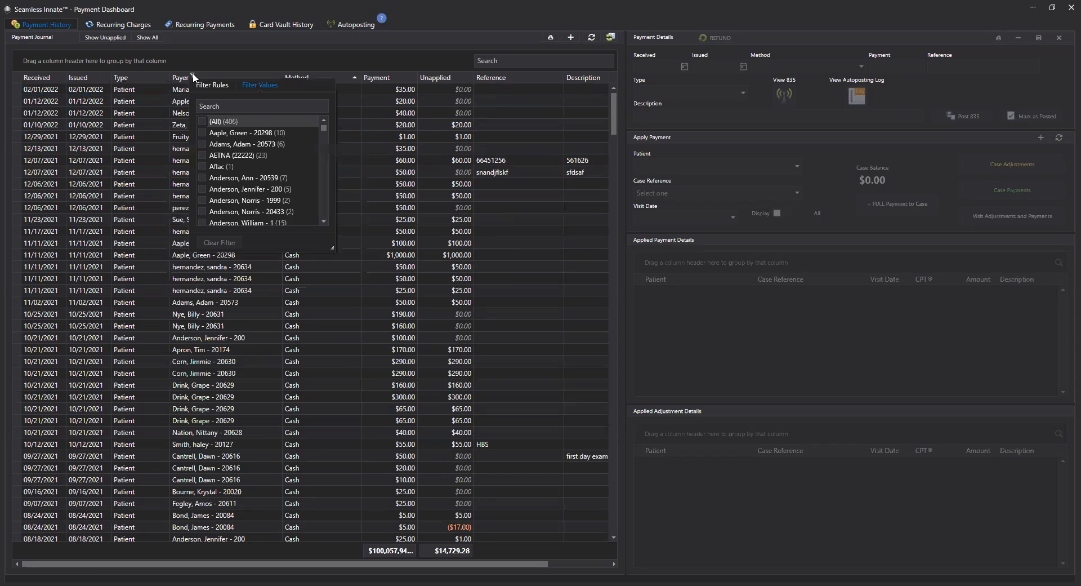
left_click(202, 155)
left_click(249, 439)
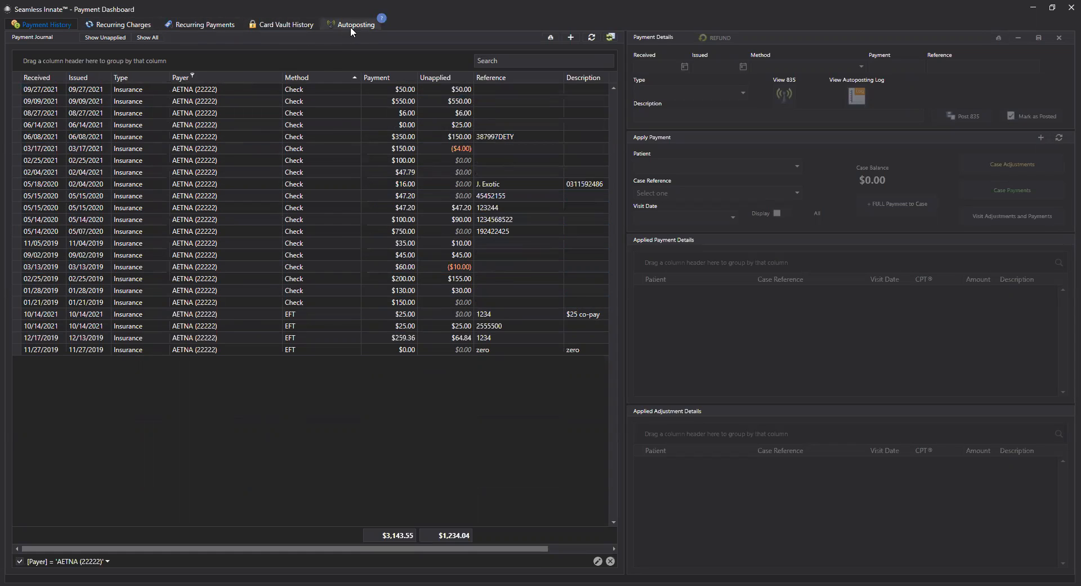
left_click(1070, 8)
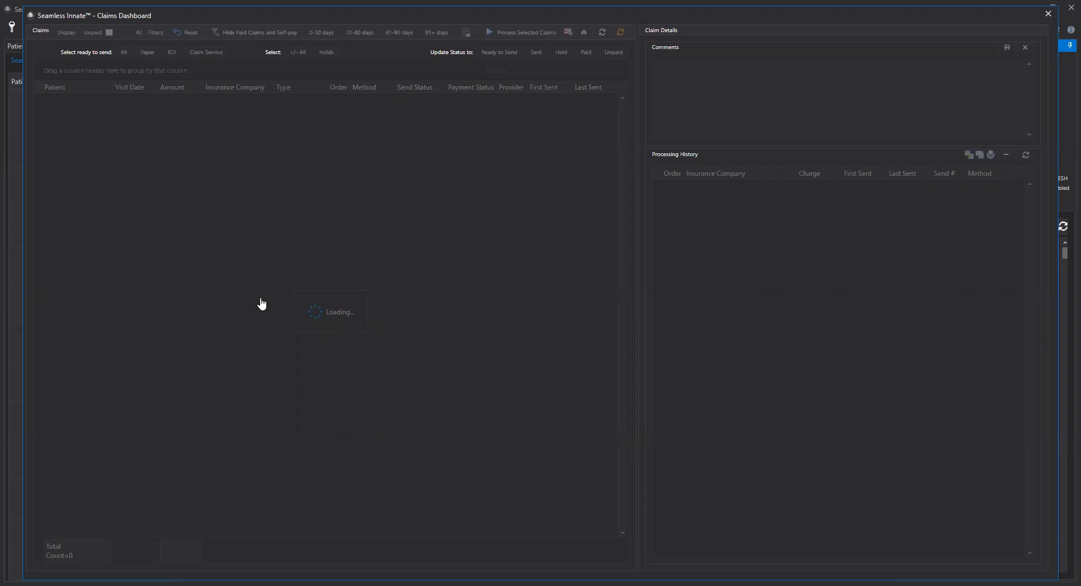
- Review the claims list in the claims dashboard and close the dashboard
left_click(299, 371)
left_click(272, 160)
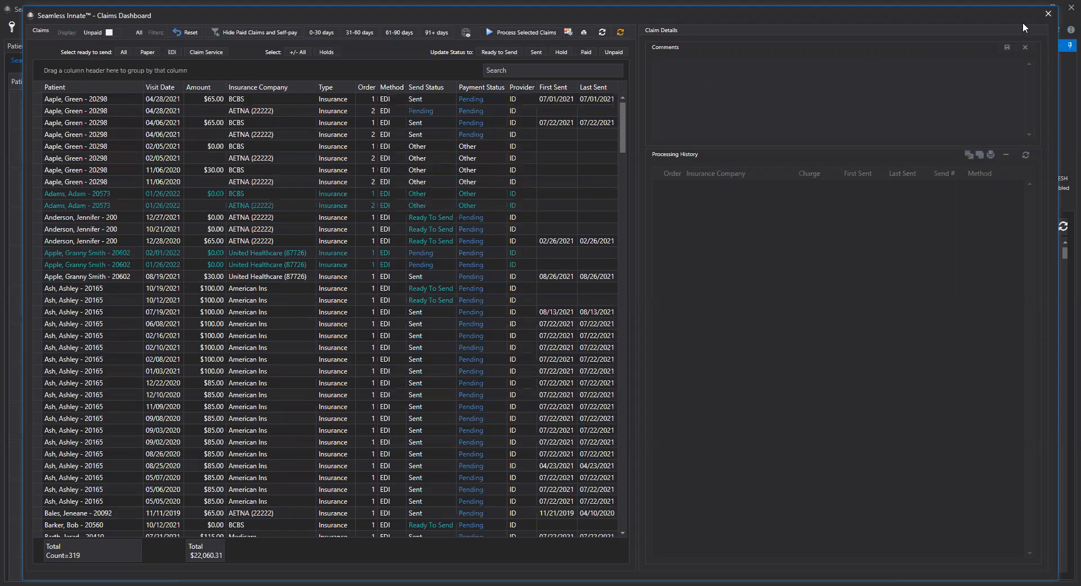
left_click(1049, 16)
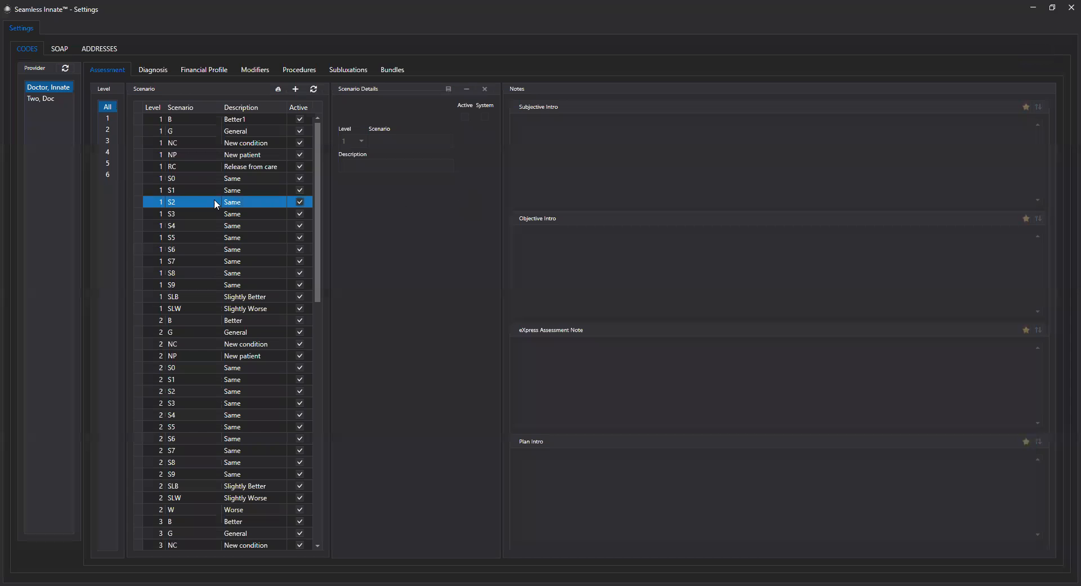
- Look through the diagnosis and procedure codes in the settings, and view the details of procedure A1 (CHIRO ADJ 3-4 REGIONS)
left_click(151, 68)
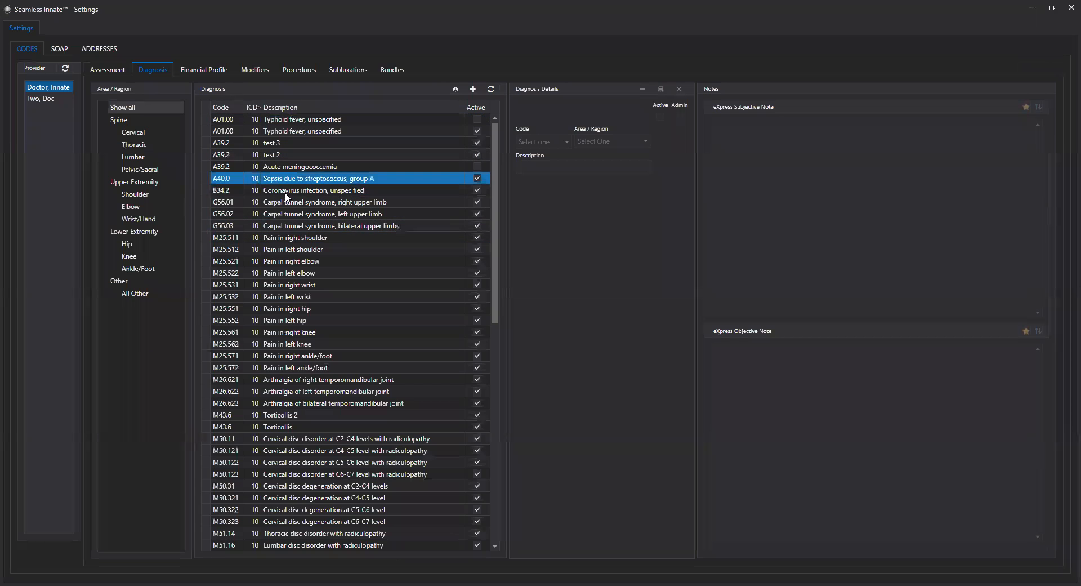
left_click(299, 69)
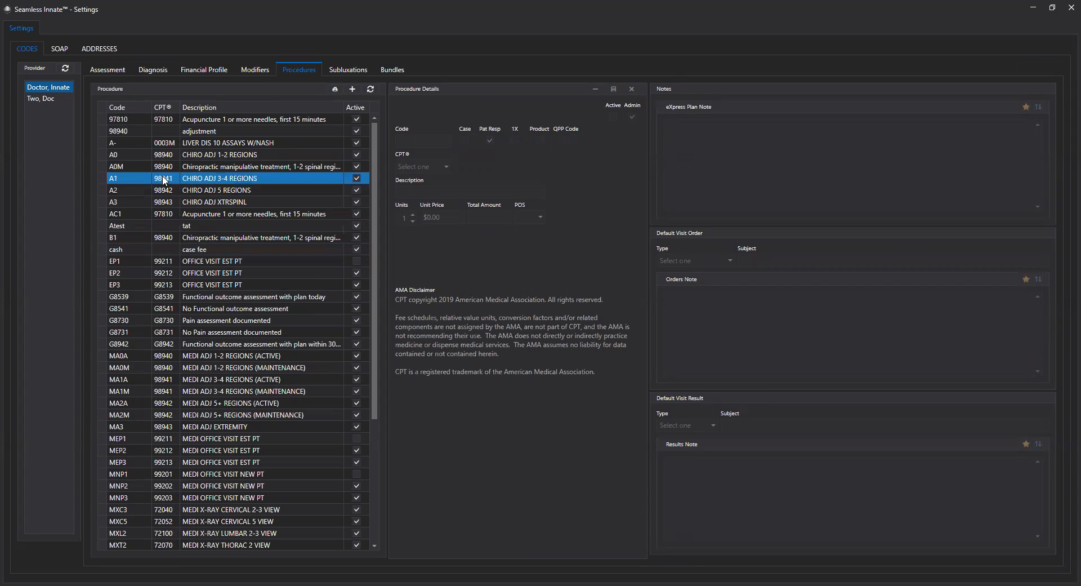
left_click(128, 179)
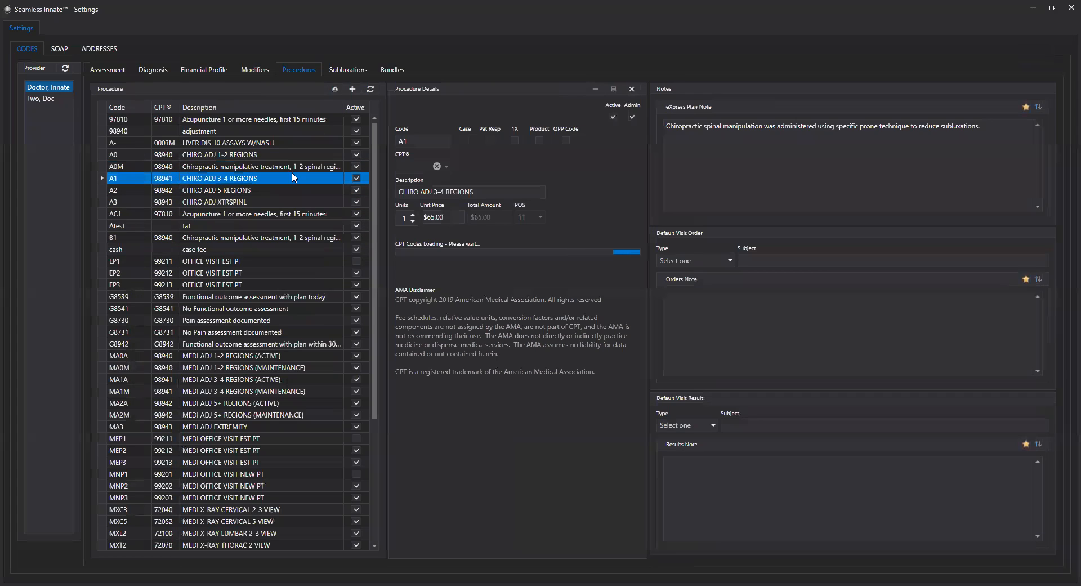